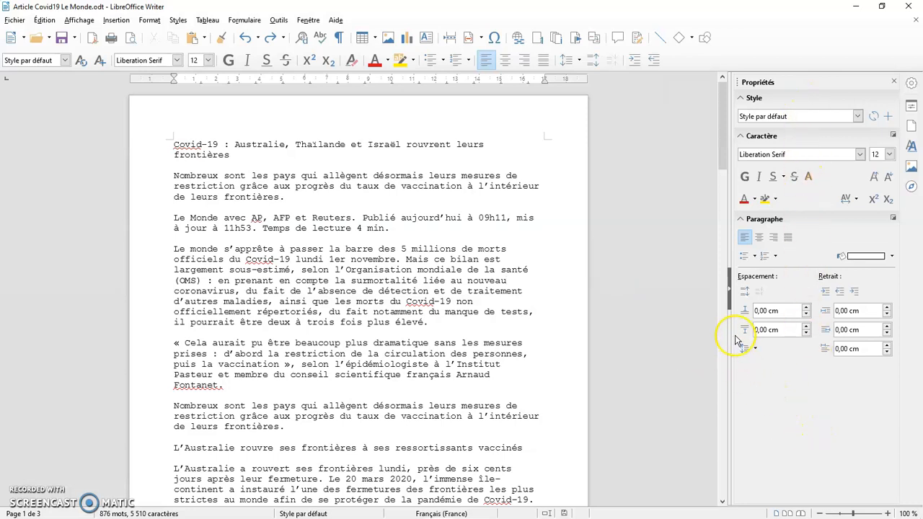
- Hide and restore the sidebar, and display its Properties deck
left_click(730, 306)
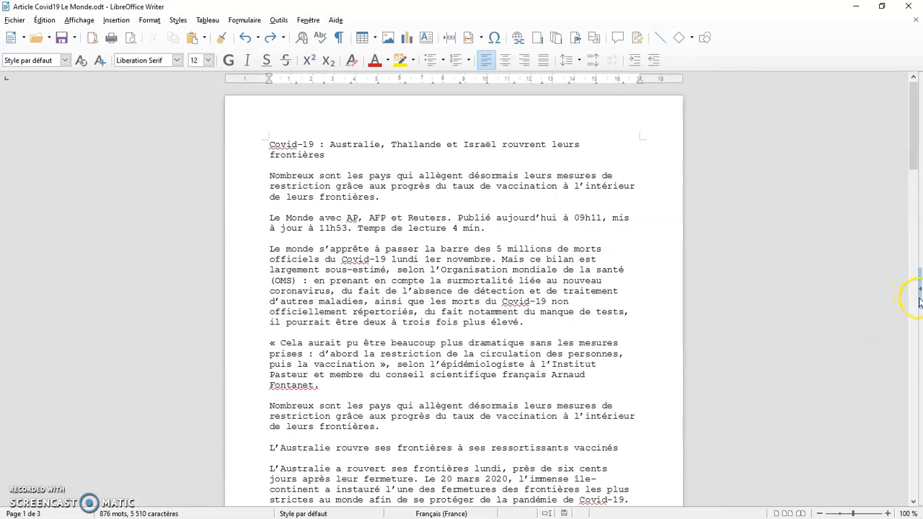
left_click(920, 301)
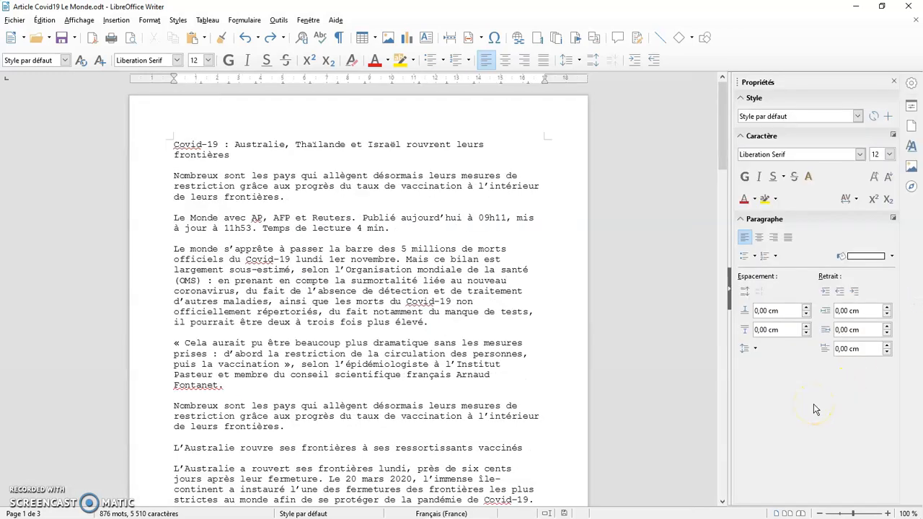
left_click(911, 84)
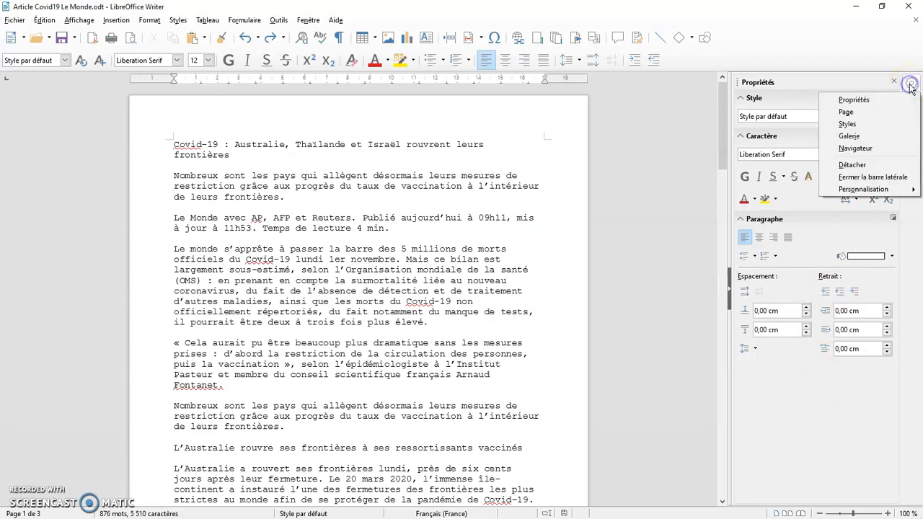
left_click(864, 101)
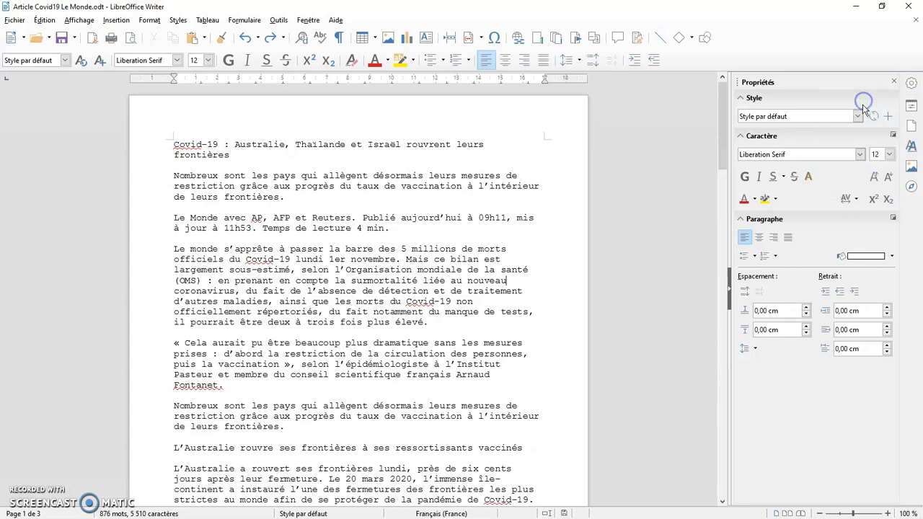
left_click(910, 112)
left_click(910, 112)
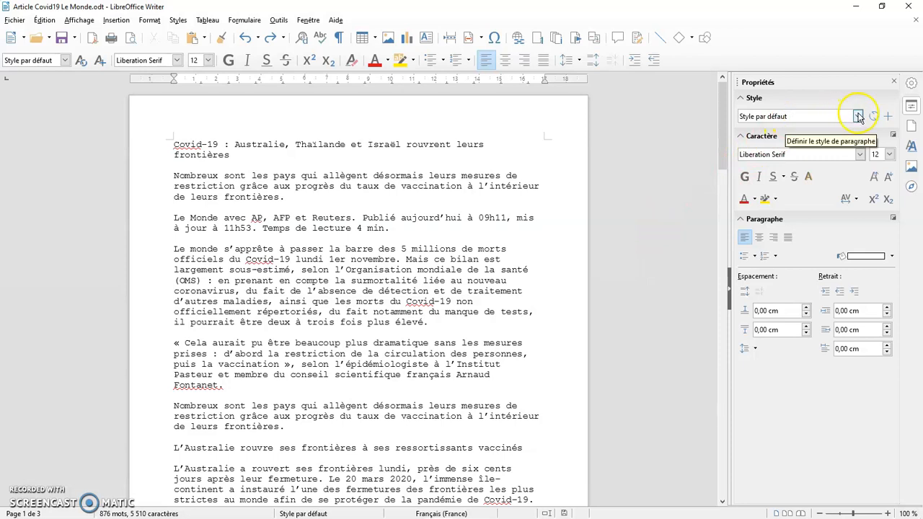
- Apply the Titre 1 paragraph style to the article title "Covid-19 : Australie, Thaïlande et Israël rouvrent leurs frontières"
left_click(858, 117)
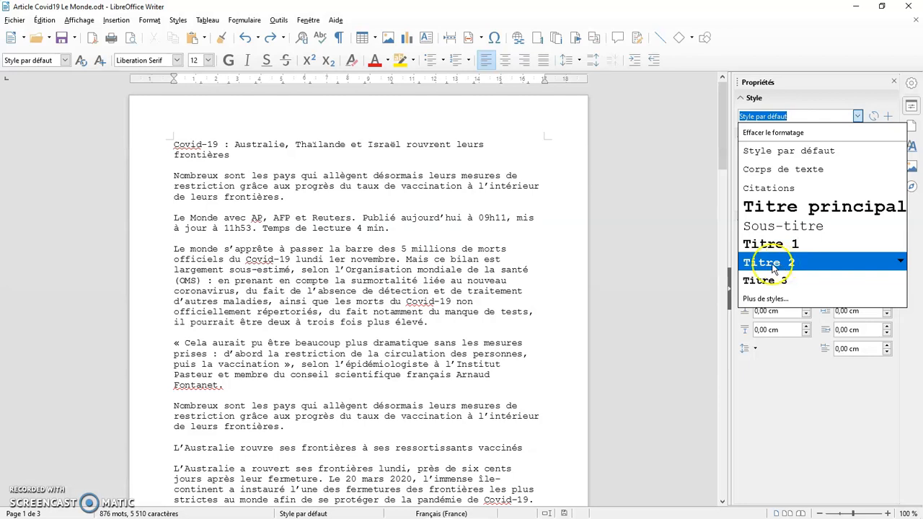
left_click(648, 243)
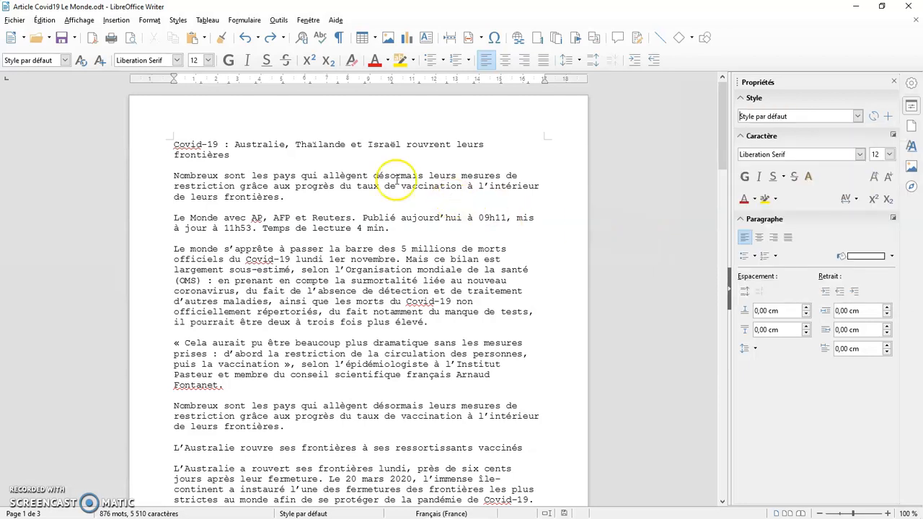
left_click_drag(232, 155, 173, 144)
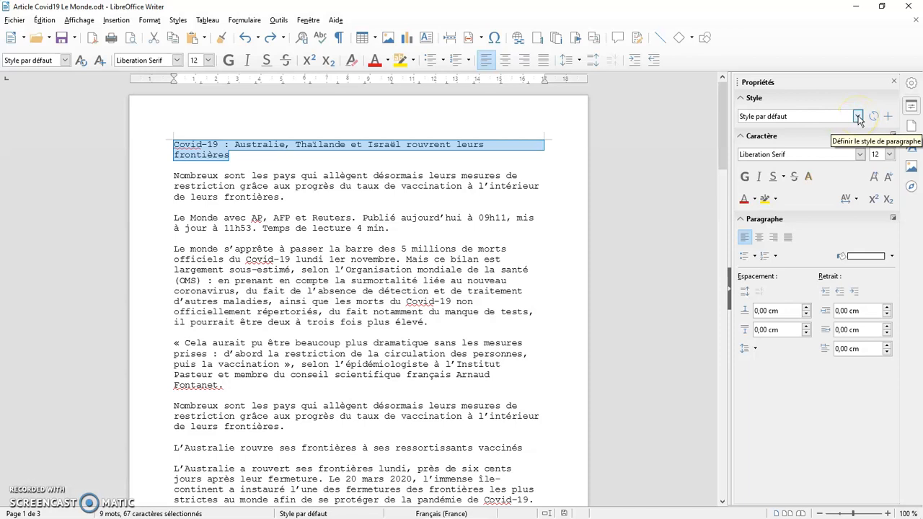
left_click(858, 117)
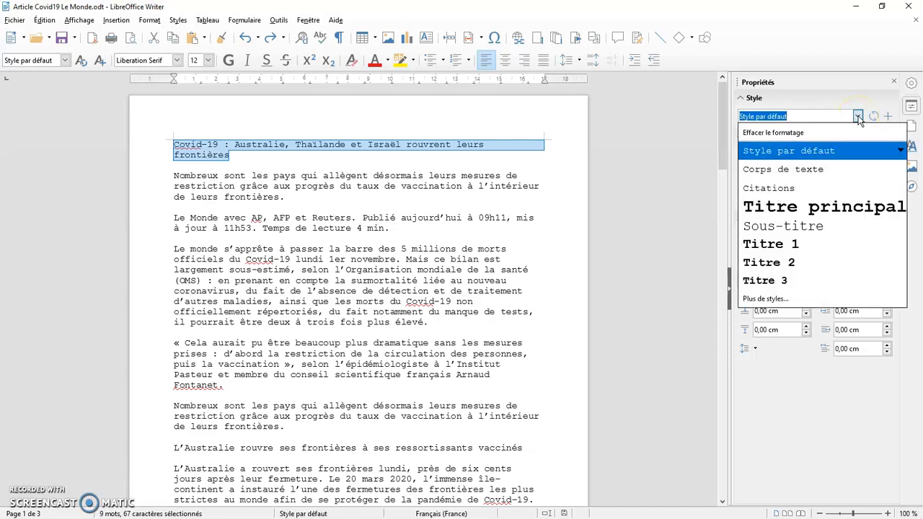
left_click(791, 250)
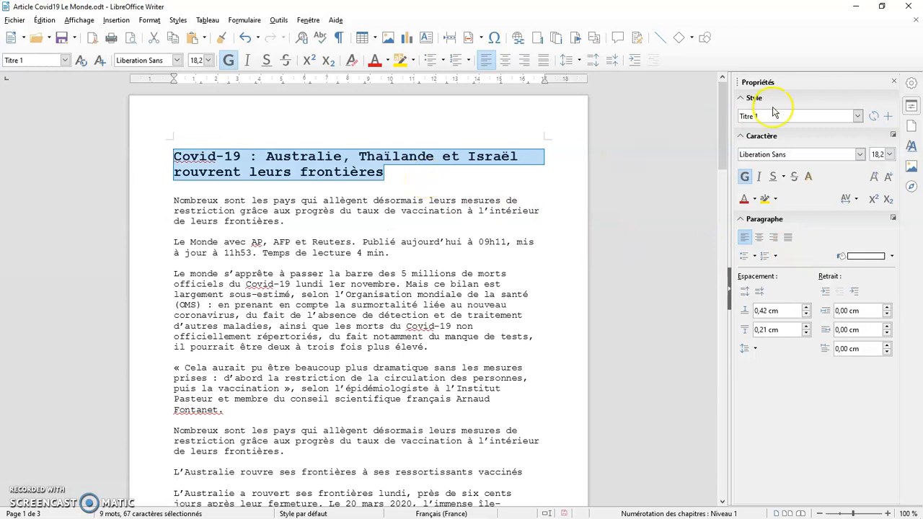
- Apply the Titre principal paragraph style to the article title at the start of the document
scroll(491, 349, "down", 1)
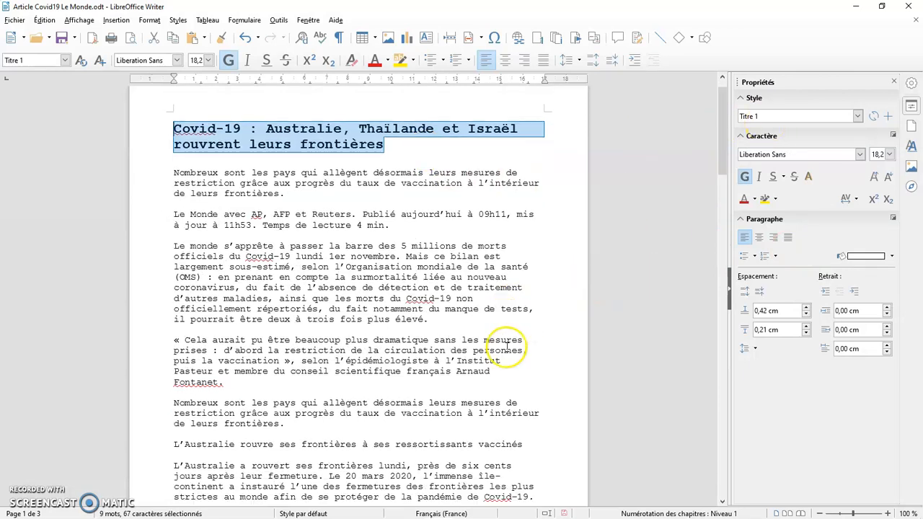
left_click(406, 145)
left_click_drag(406, 145, 165, 123)
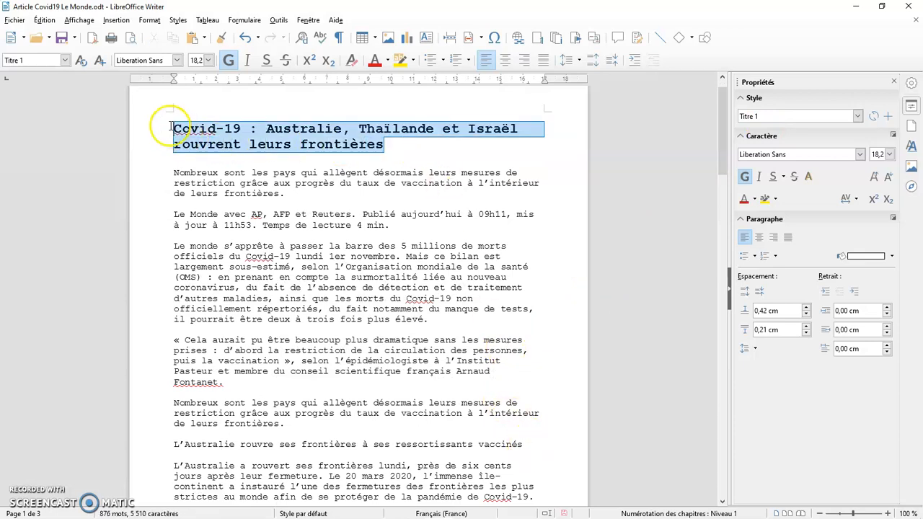
left_click(856, 116)
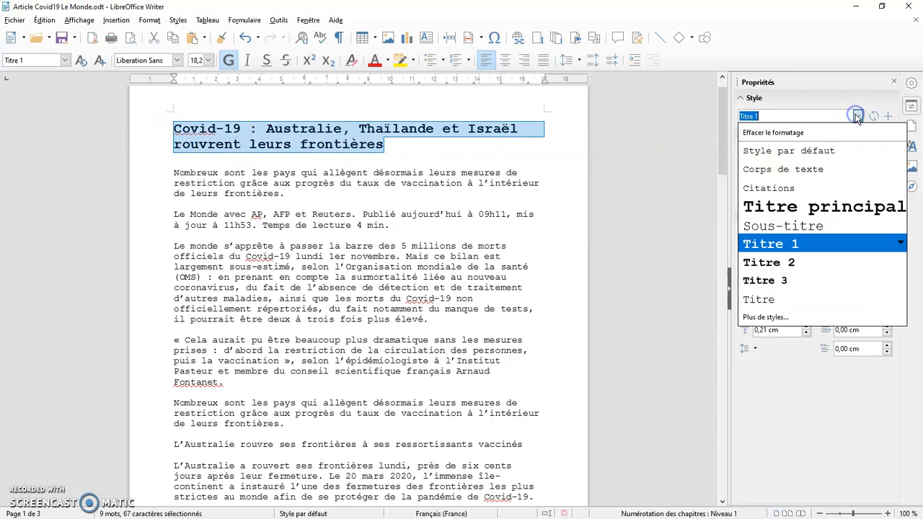
left_click(822, 207)
left_click(611, 270)
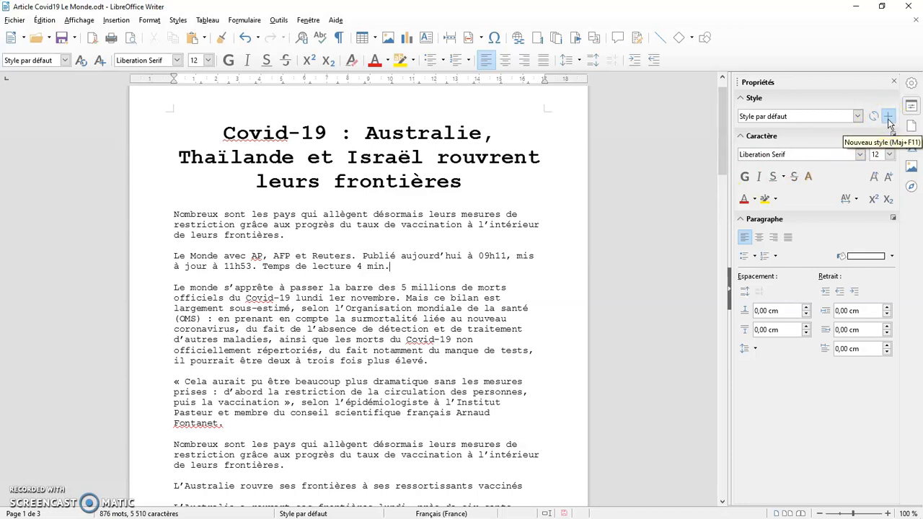
left_click(652, 224)
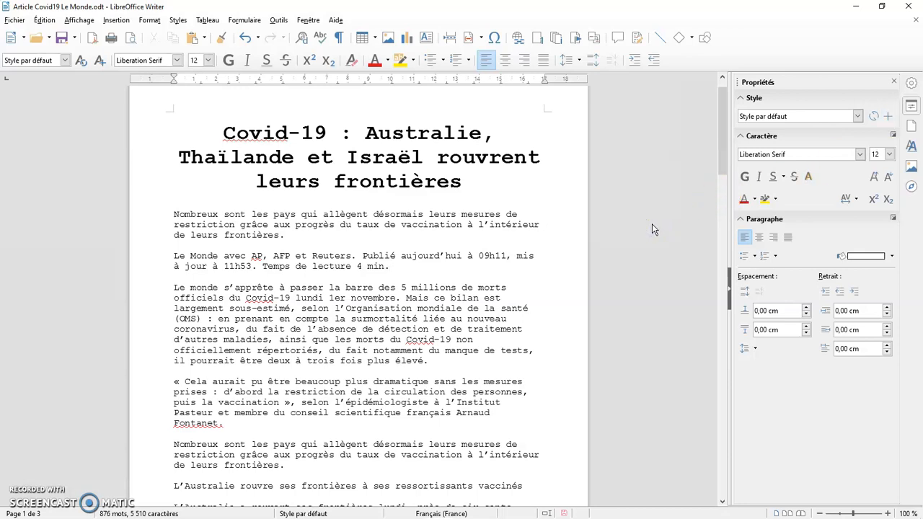
left_click(462, 179)
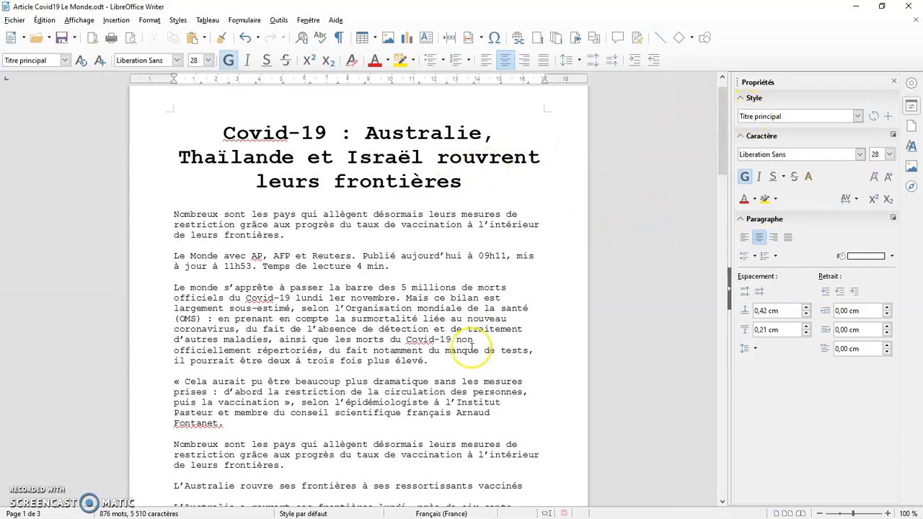
- Apply the Titre 1 paragraph style to the heading "L'Australie rouvre ses frontières à ses ressortissants vaccinés"
scroll(466, 353, "down", 1)
scroll(465, 353, "down", 1)
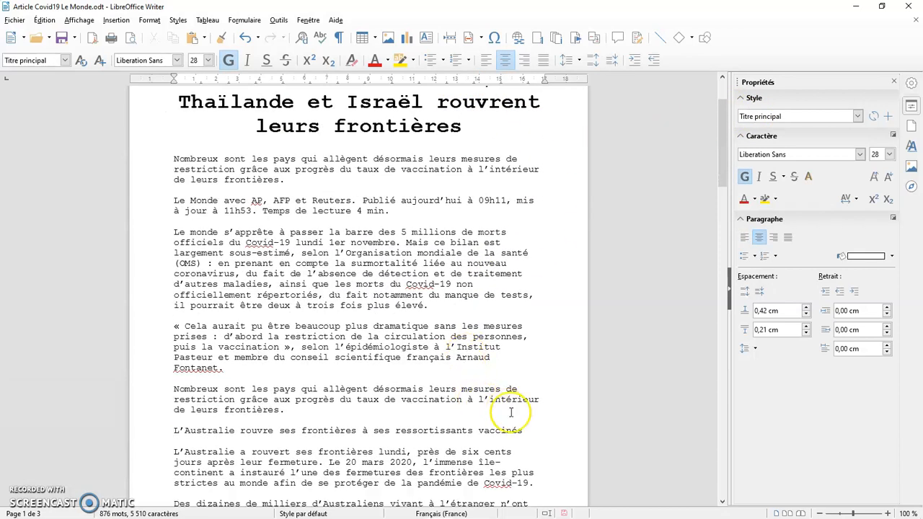
left_click_drag(524, 431, 172, 431)
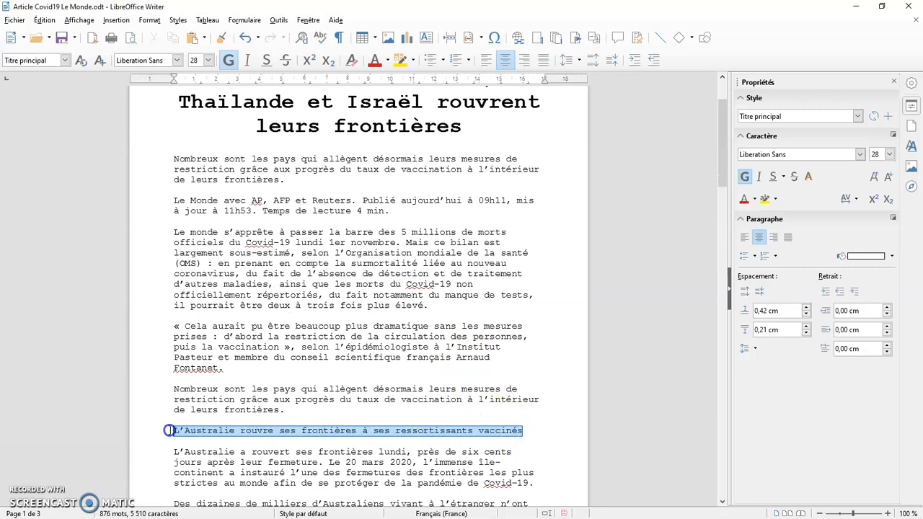
left_click(857, 116)
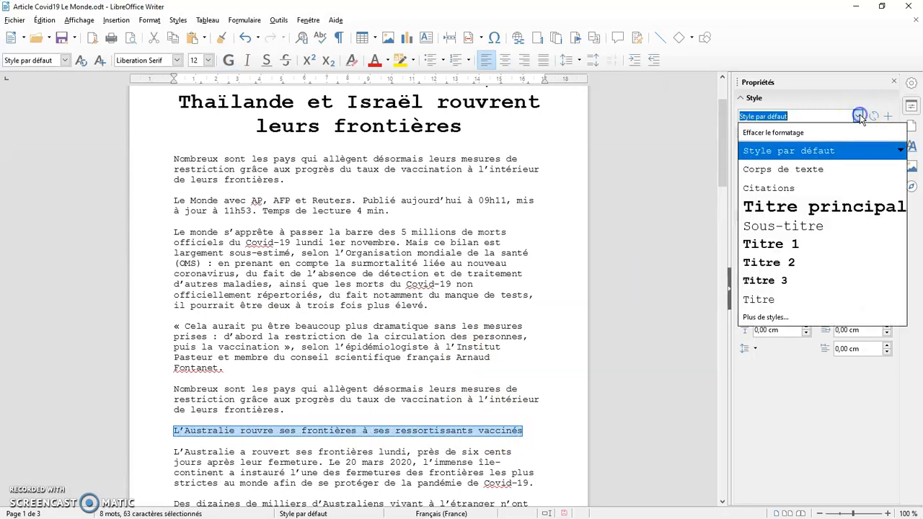
left_click(792, 245)
left_click(615, 333)
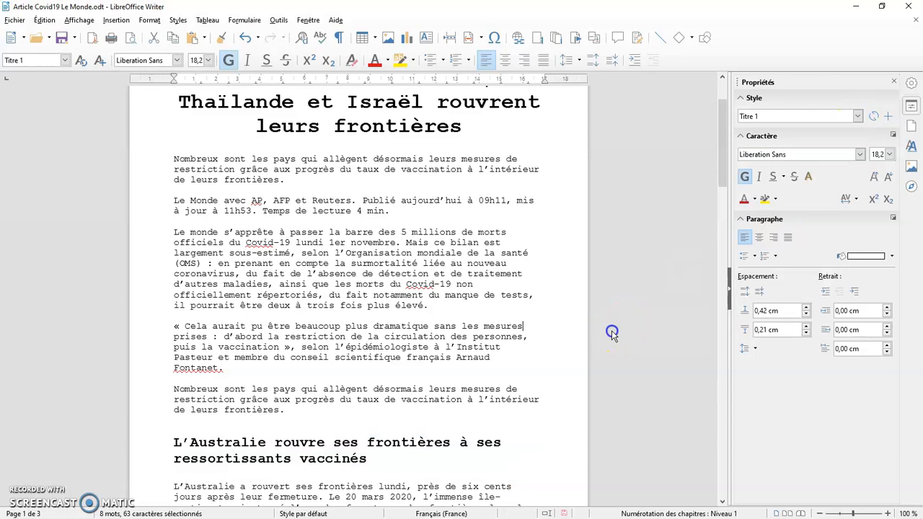
- Apply the Titre 1 paragraph style to the page 2 heading "La Thaïlande accueille ses premiers touristes vaccinés sans quarantaine"
left_click_drag(727, 175, 709, 271)
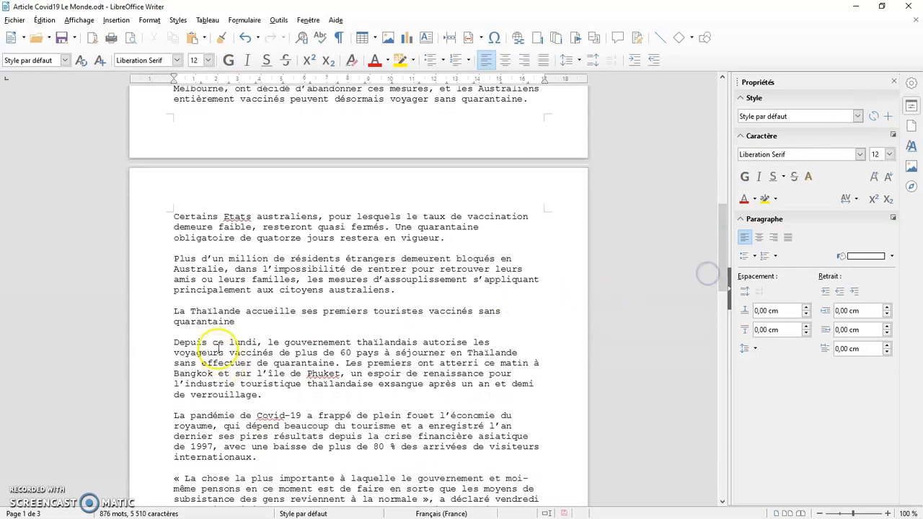
left_click_drag(238, 322, 170, 315)
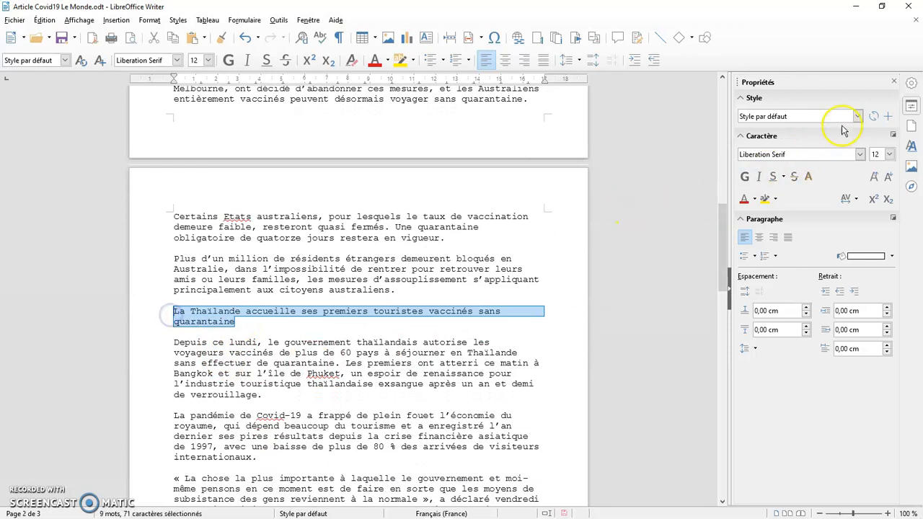
left_click(858, 116)
left_click(772, 244)
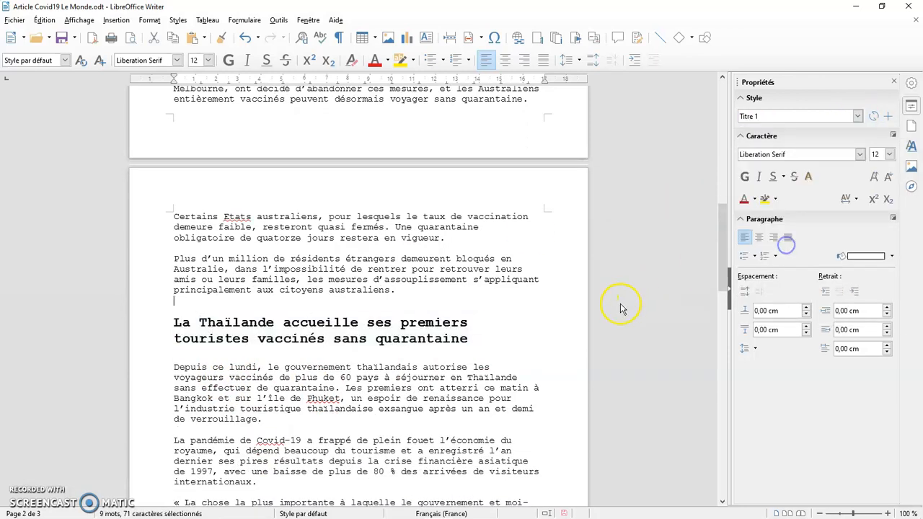
- Apply the Titre 1 paragraph style to the page 3 heading "Israël ouvre ses frontières aux touristes non accompagnés"
left_click_drag(721, 262, 712, 383)
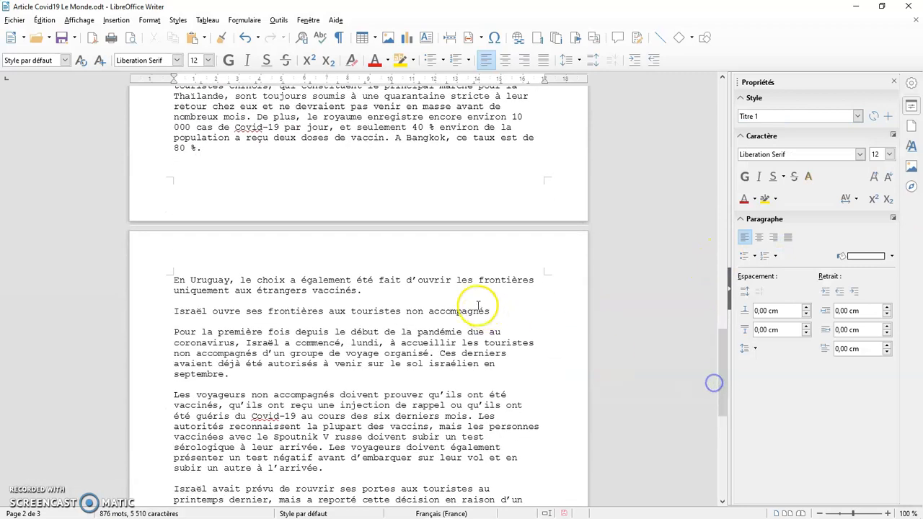
left_click_drag(491, 310, 172, 311)
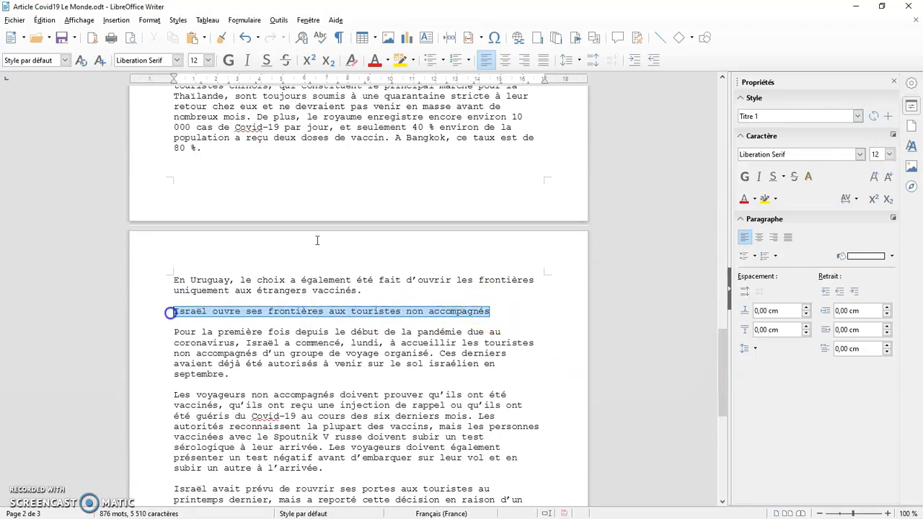
left_click(859, 117)
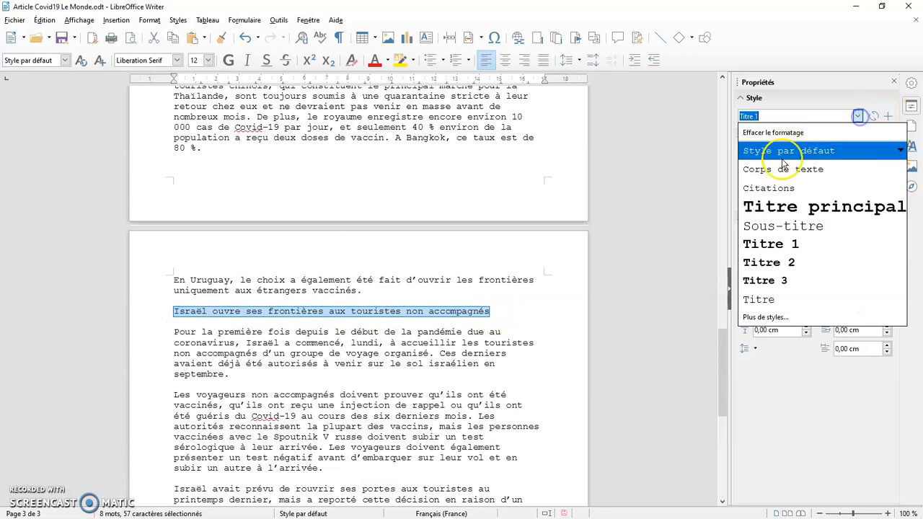
left_click(772, 240)
left_click(709, 363)
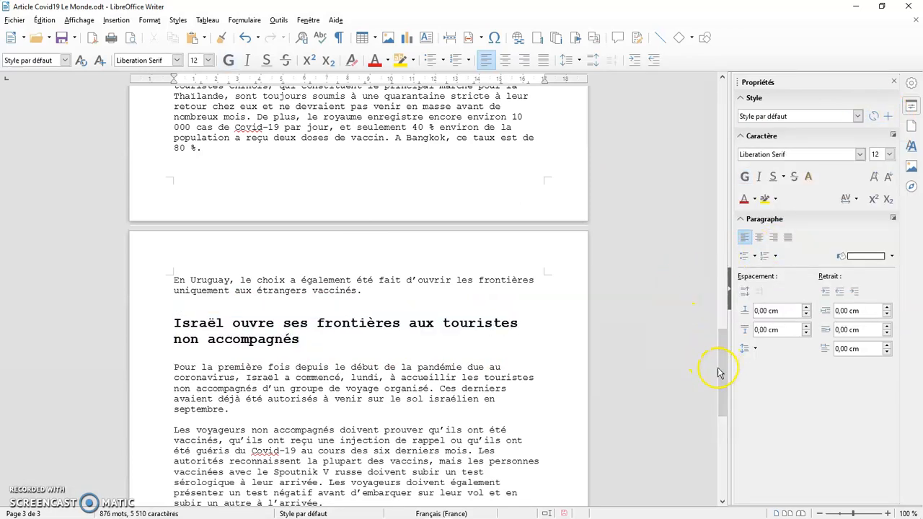
- Review the rest of the document, return to its beginning, and look through the available paragraph styles
left_click_drag(709, 367, 718, 413)
left_click(664, 363)
left_click_drag(721, 361, 721, 72)
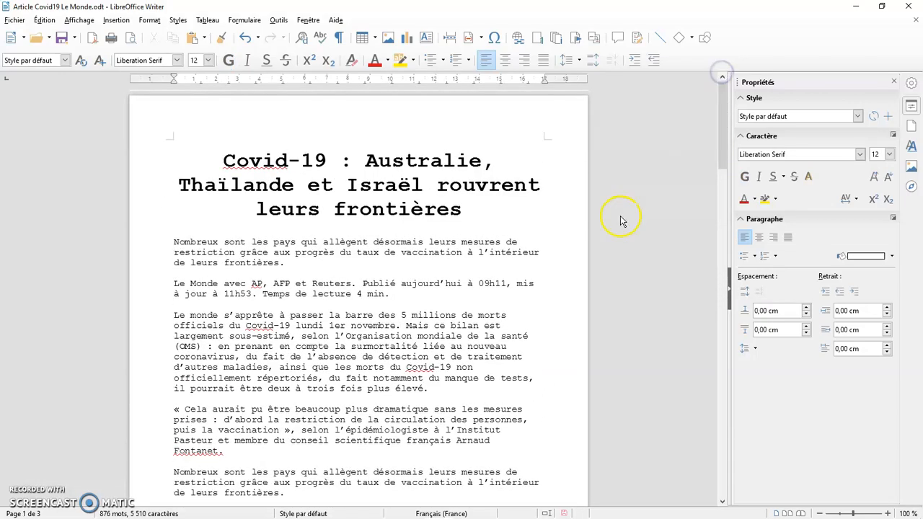
left_click(858, 116)
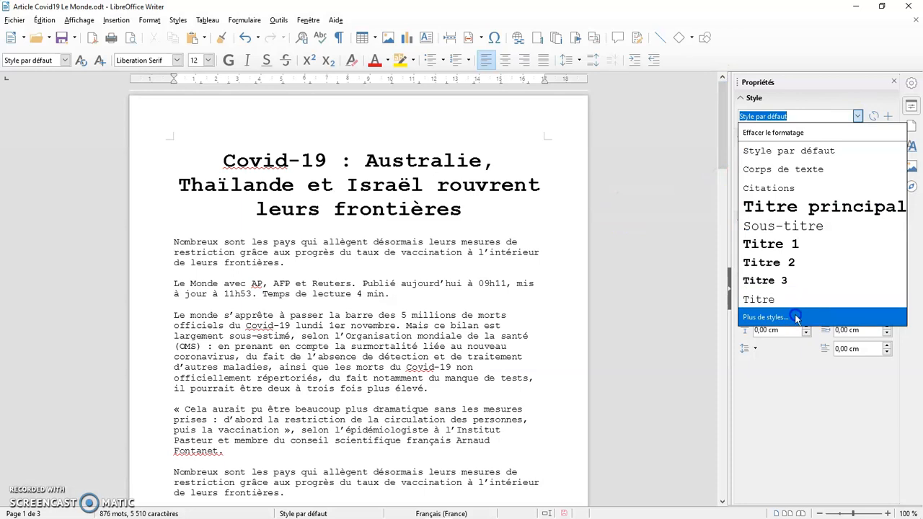
left_click(650, 246)
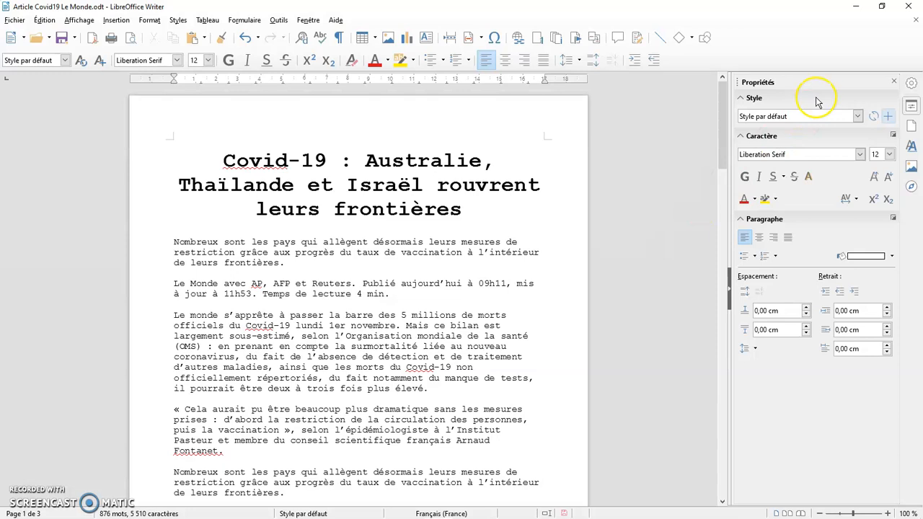
left_click(857, 117)
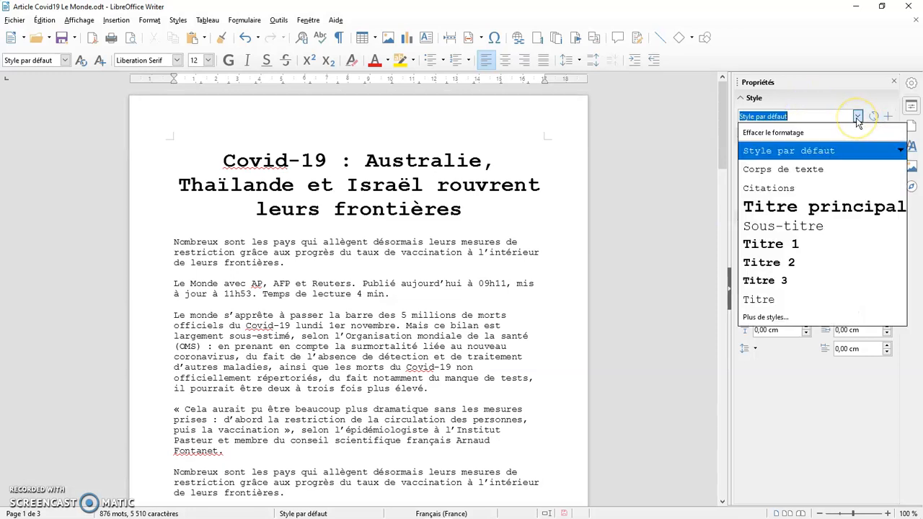
left_click(641, 192)
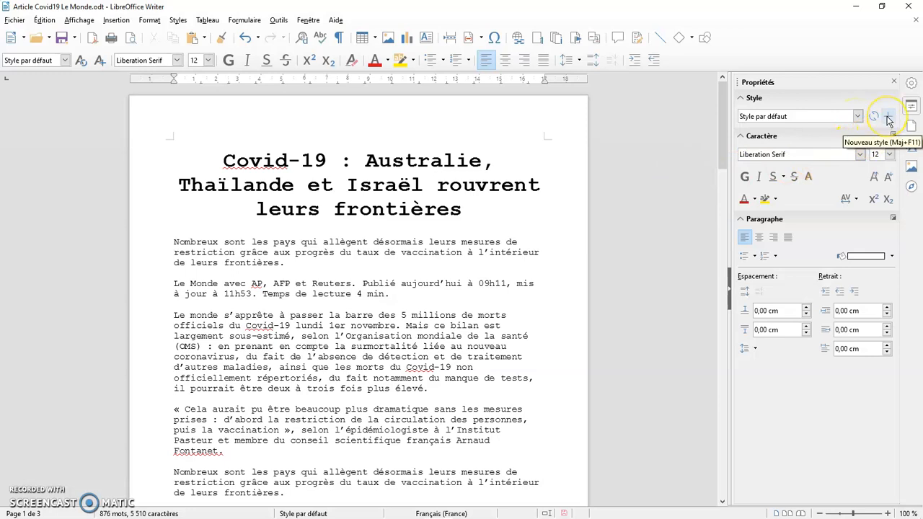
left_click(651, 197)
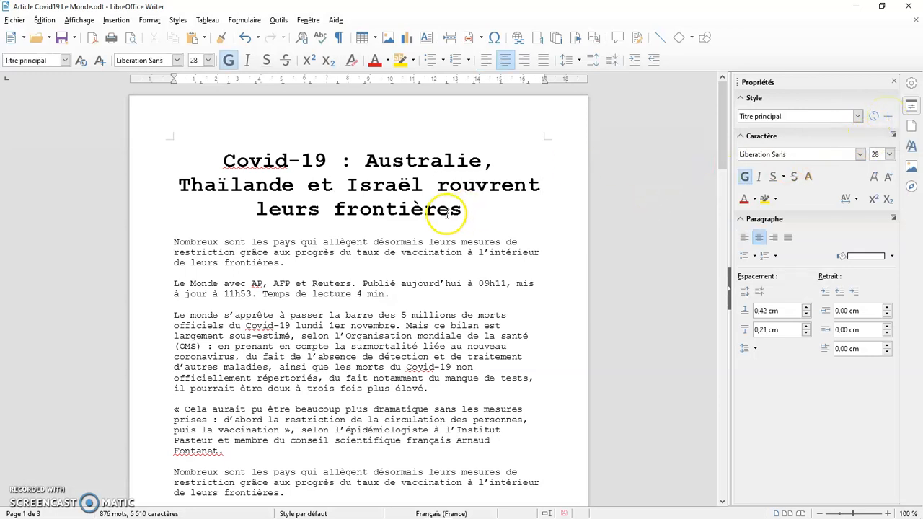
- Try the Sous-titre paragraph style and then the Titre 3 style on the article's main title
left_click_drag(468, 212, 225, 160)
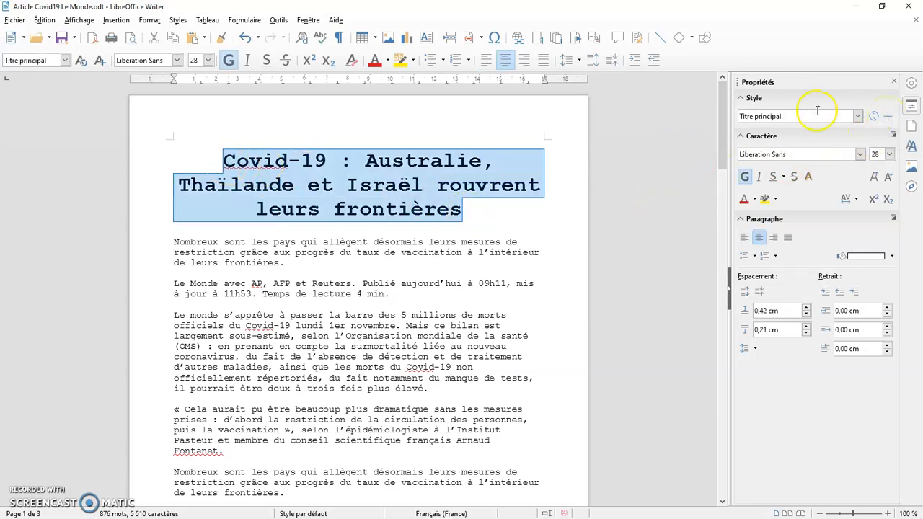
left_click(858, 118)
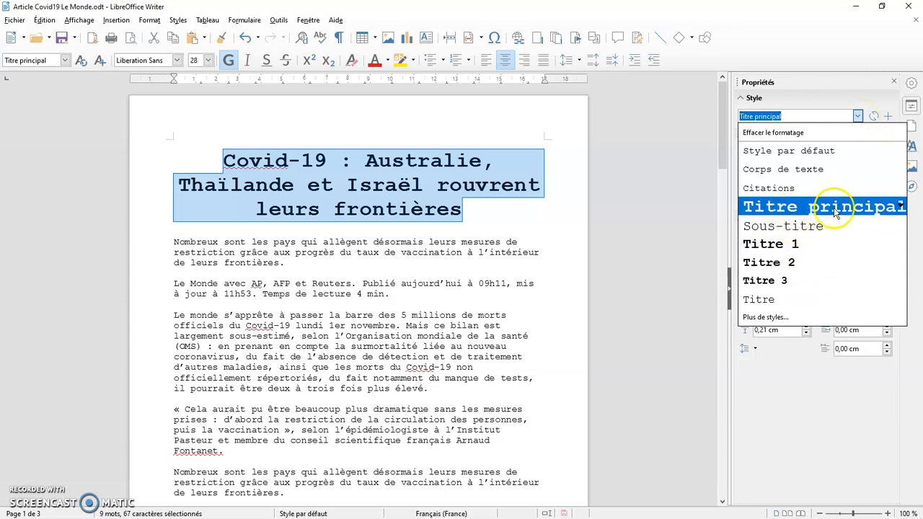
left_click(798, 228)
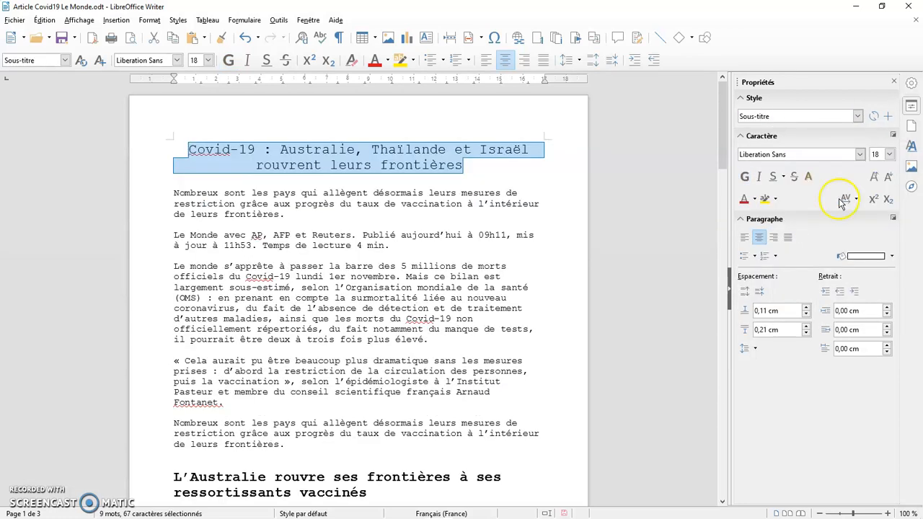
left_click(860, 155)
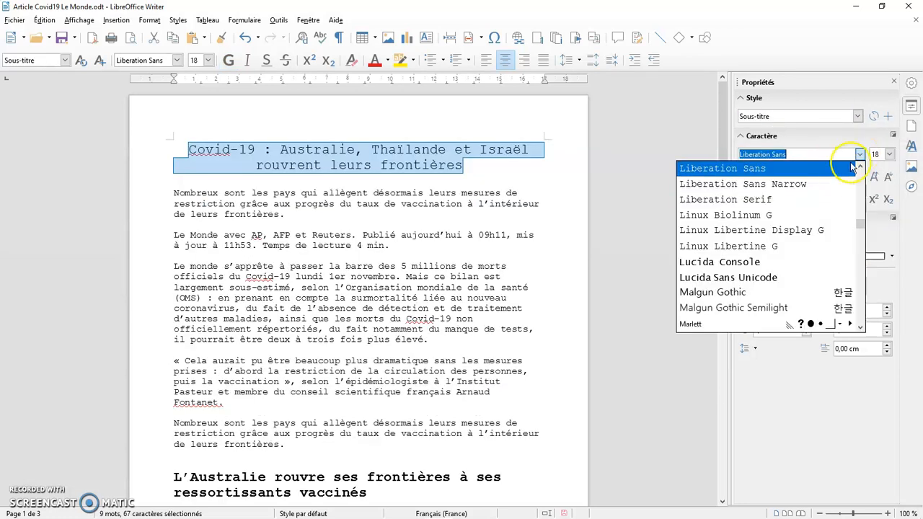
left_click(858, 116)
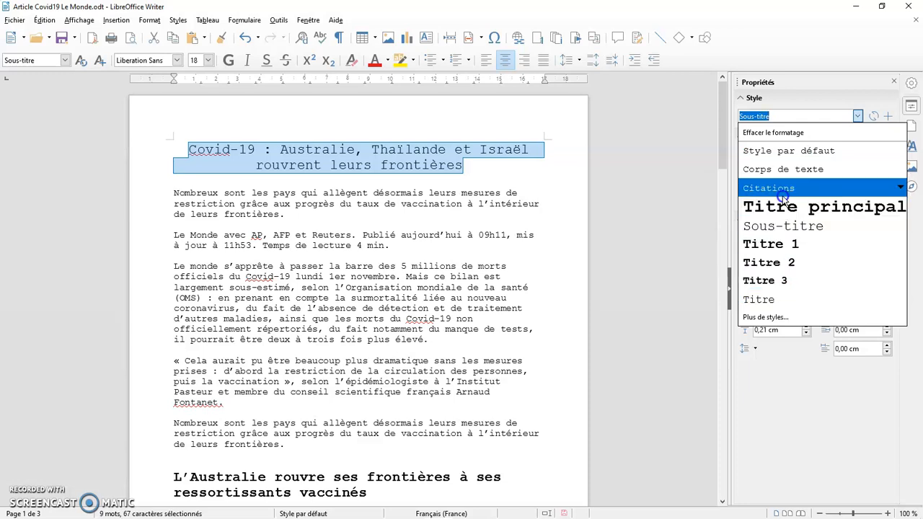
left_click(784, 287)
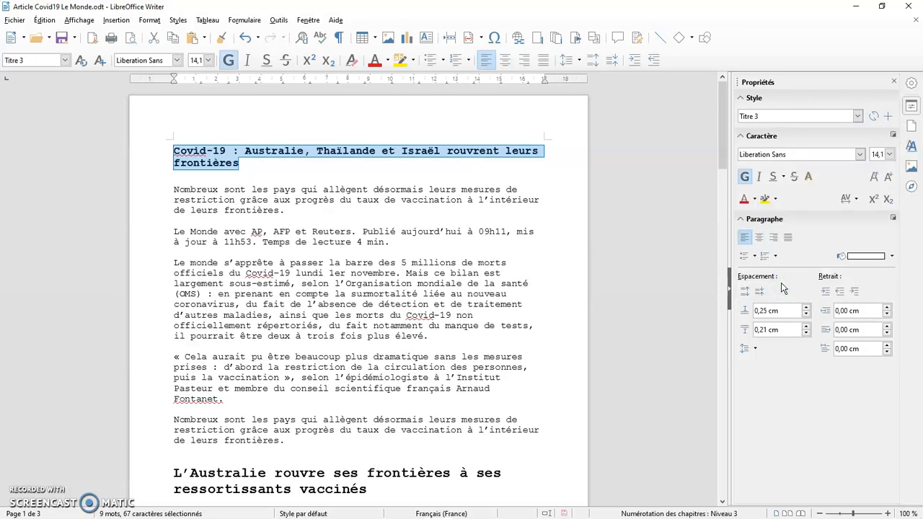
- Restore the Titre principal paragraph style on the article's main title and deselect the text
left_click(857, 116)
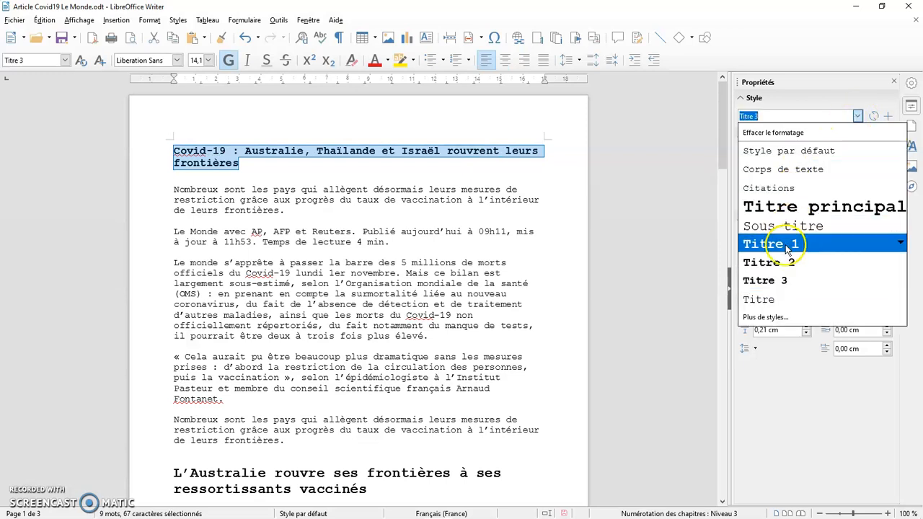
left_click(784, 207)
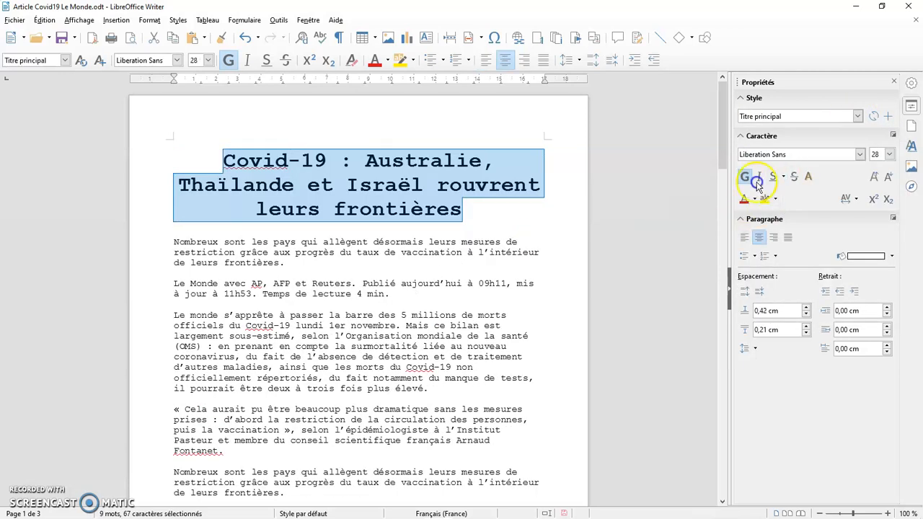
left_click(656, 207)
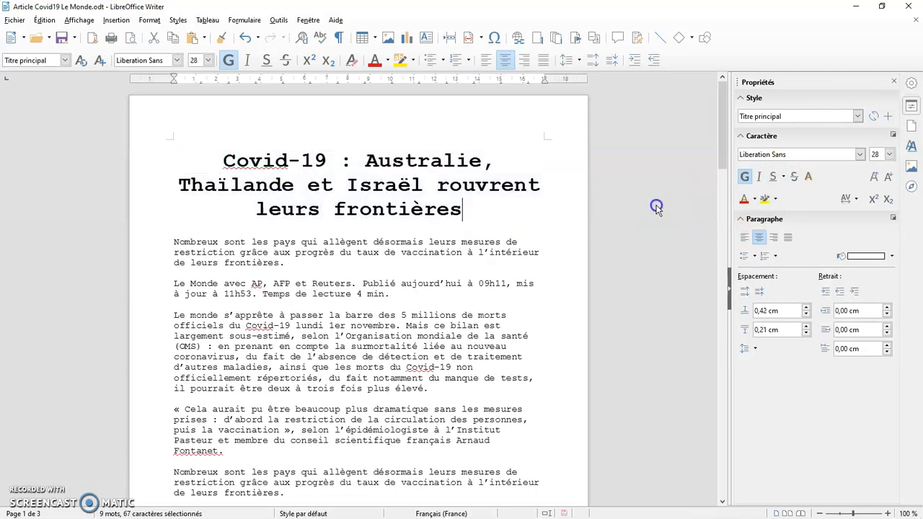